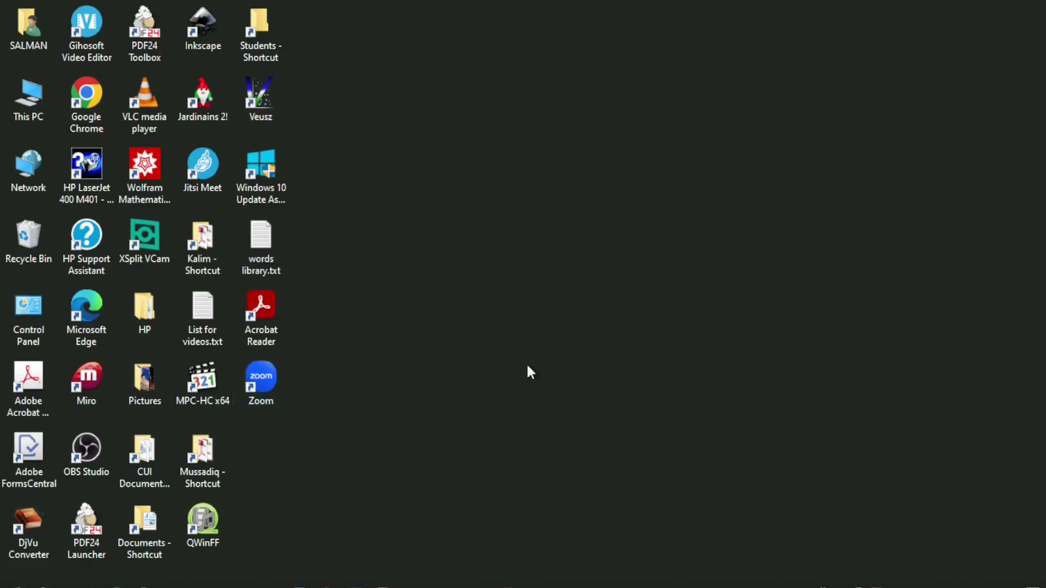
# - Navigate from This PC through Local Disk (C:), Users and the profile folder into AppData
pyautogui.doubleClick(30, 96)
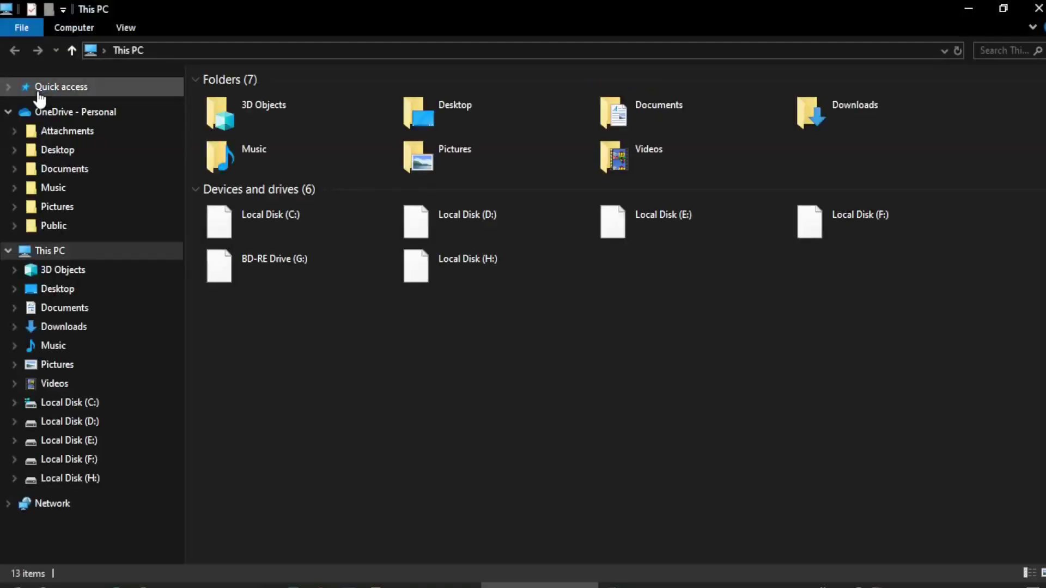
pyautogui.click(254, 220)
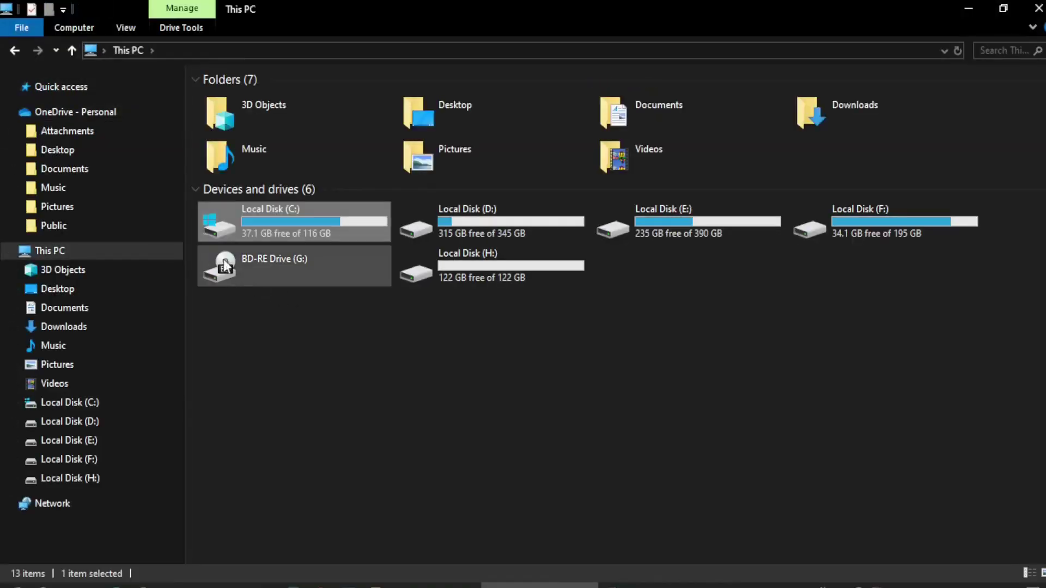
pyautogui.doubleClick(258, 219)
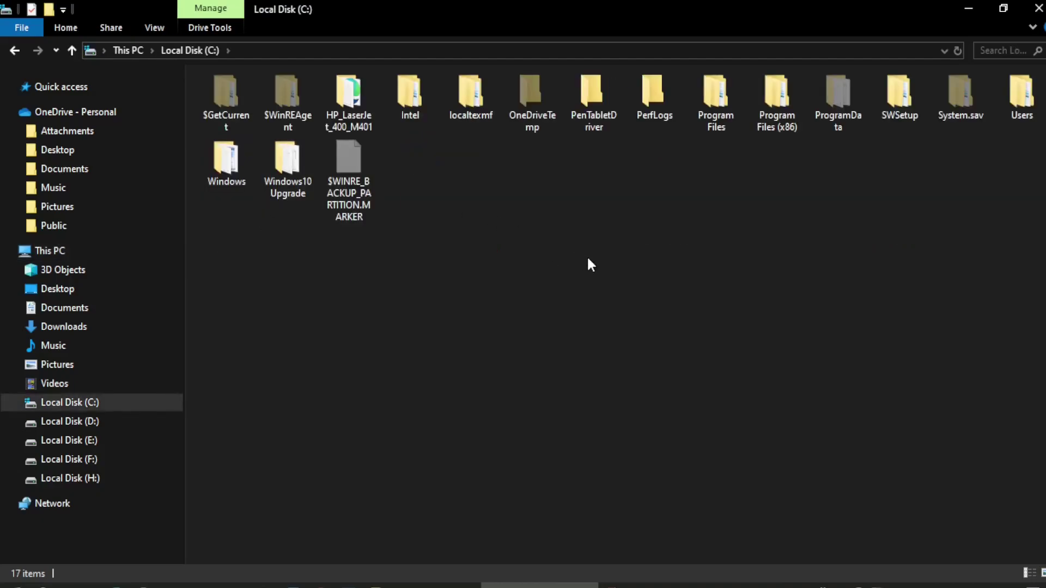
pyautogui.doubleClick(1022, 98)
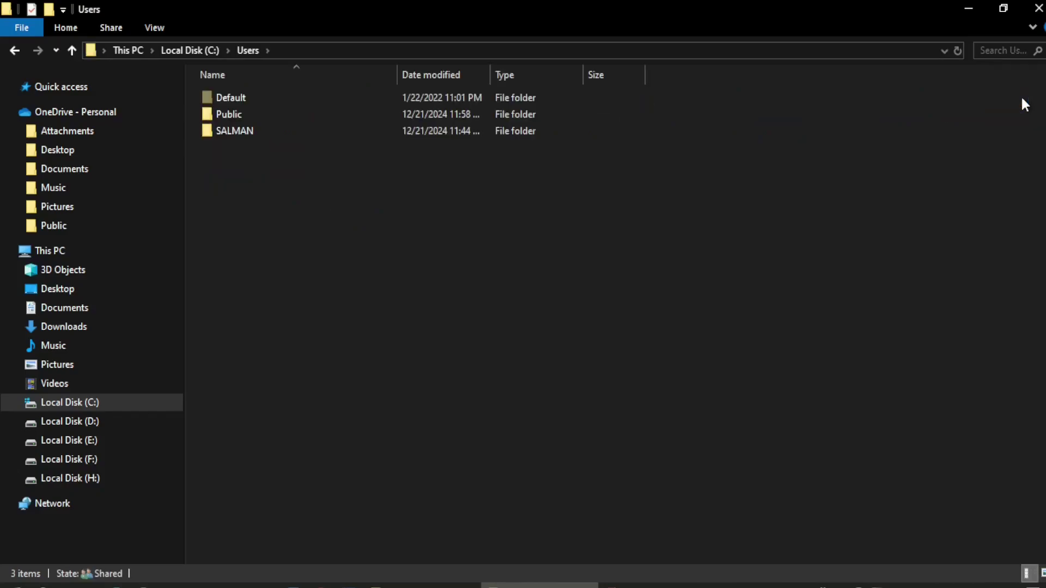
pyautogui.doubleClick(224, 131)
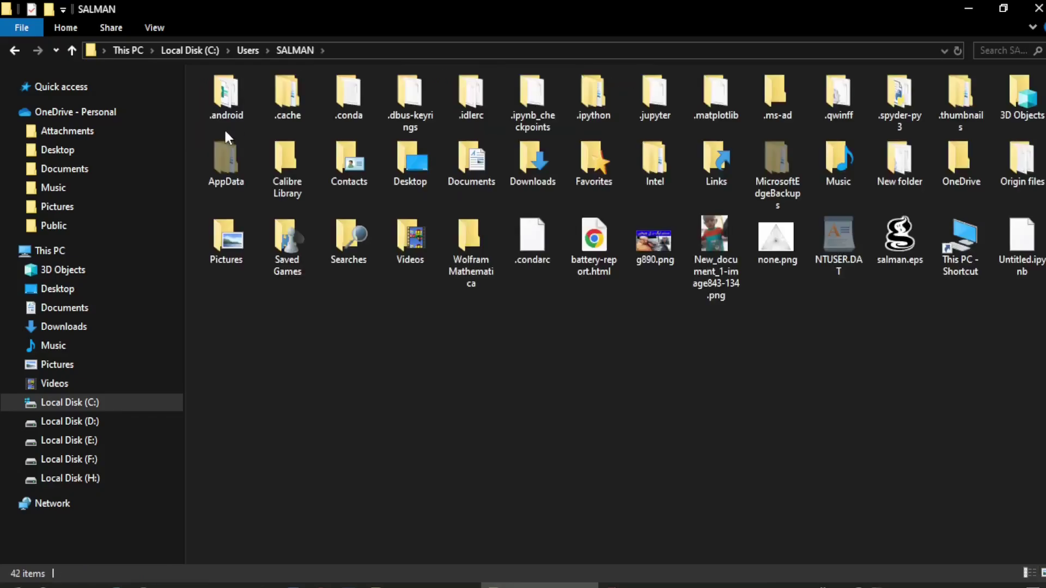
pyautogui.doubleClick(239, 171)
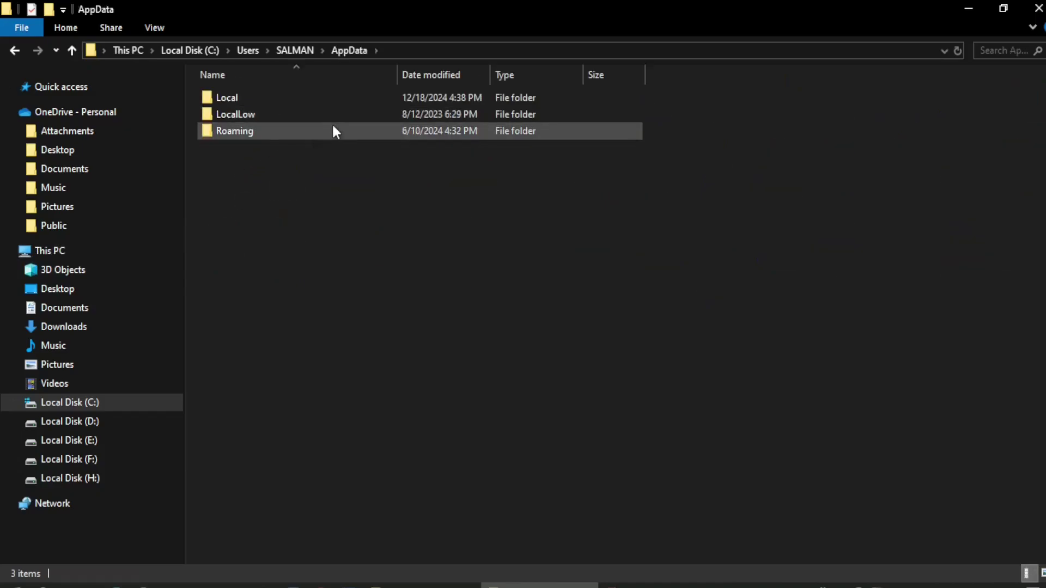
# - Enter Roaming, open its Microsoft folder, and highlight the Windows subfolder
pyautogui.doubleClick(240, 133)
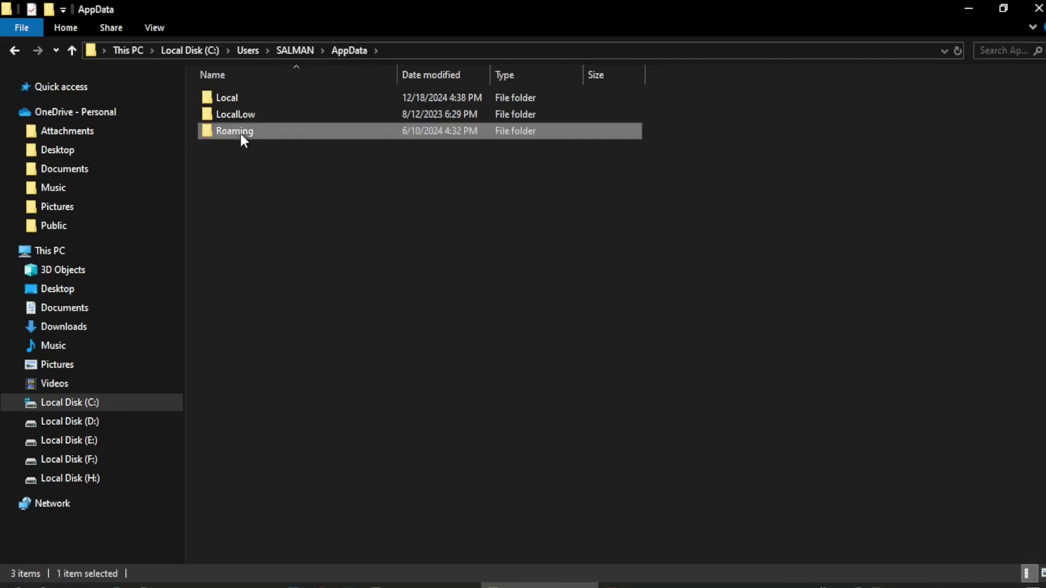
pyautogui.write('com')
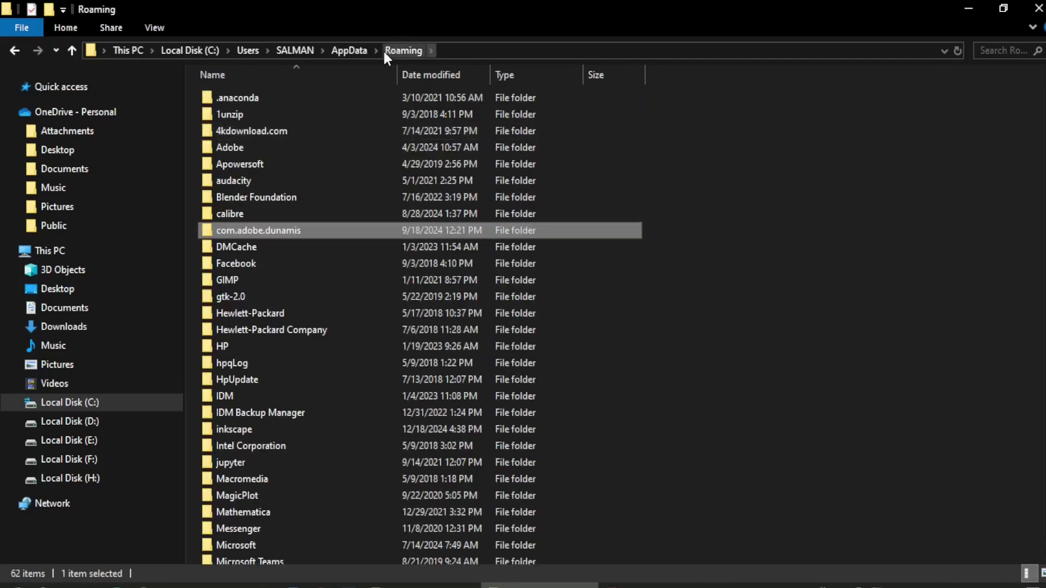
pyautogui.click(253, 198)
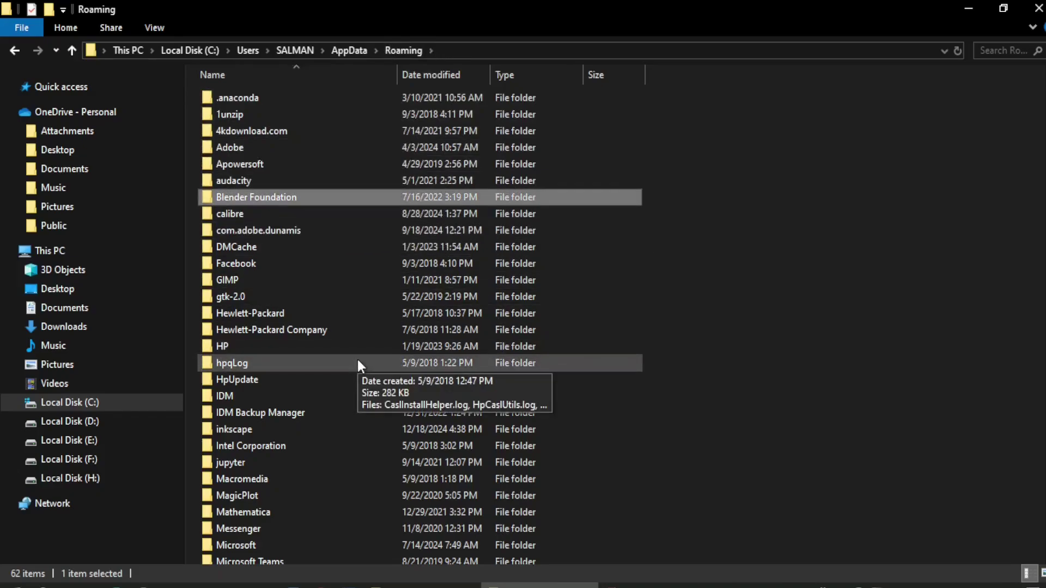
pyautogui.press('m')
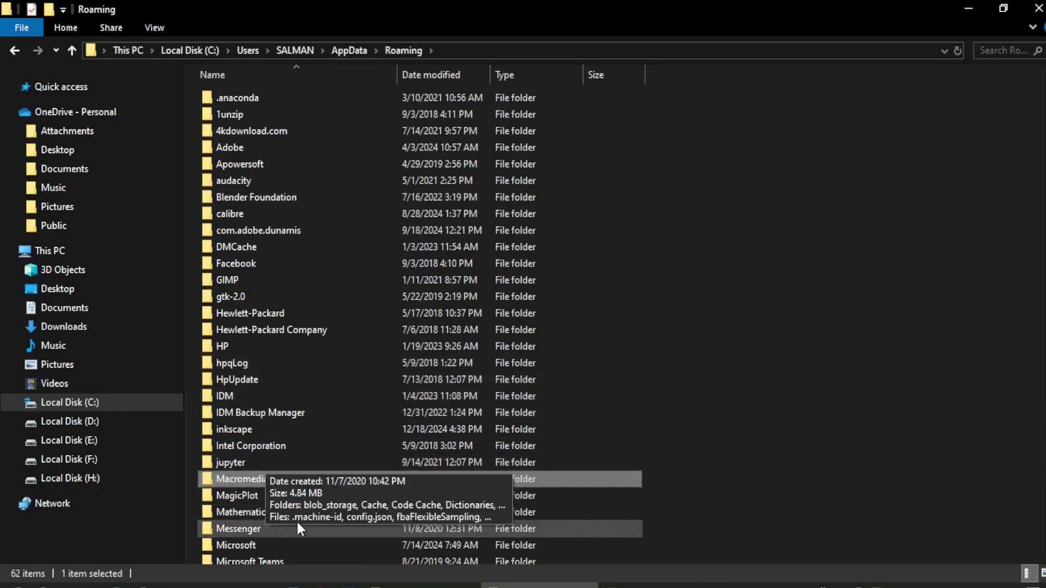
pyautogui.scroll(-1, 299, 526)
pyautogui.scroll(-1, 296, 519)
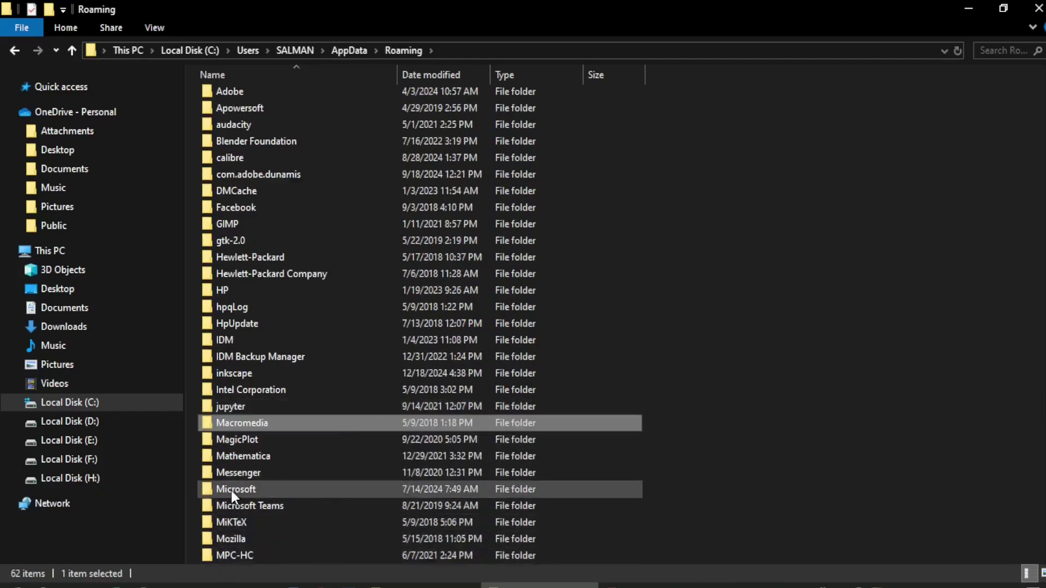
pyautogui.moveTo(257, 486)
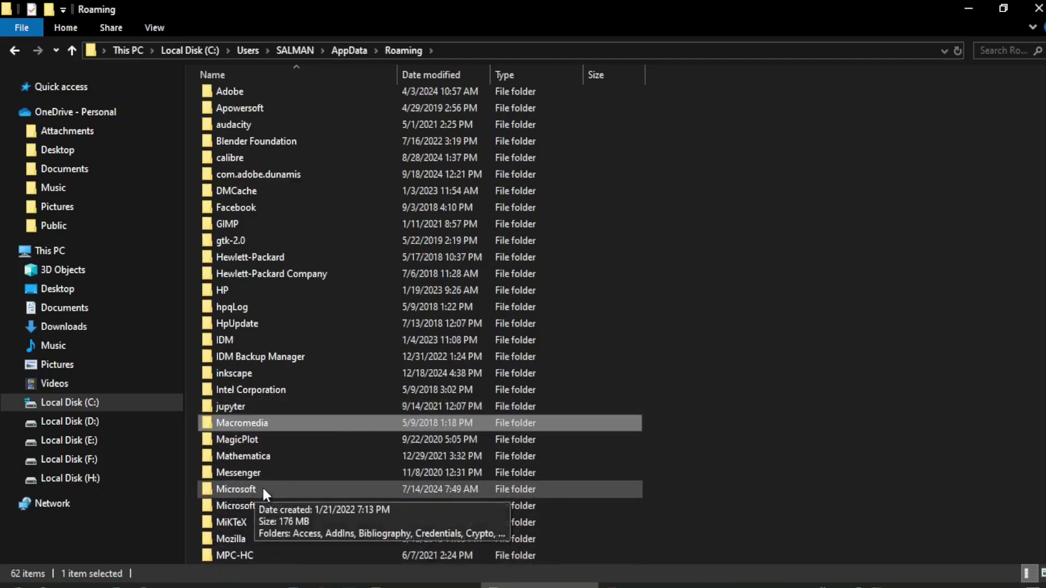
pyautogui.doubleClick(264, 487)
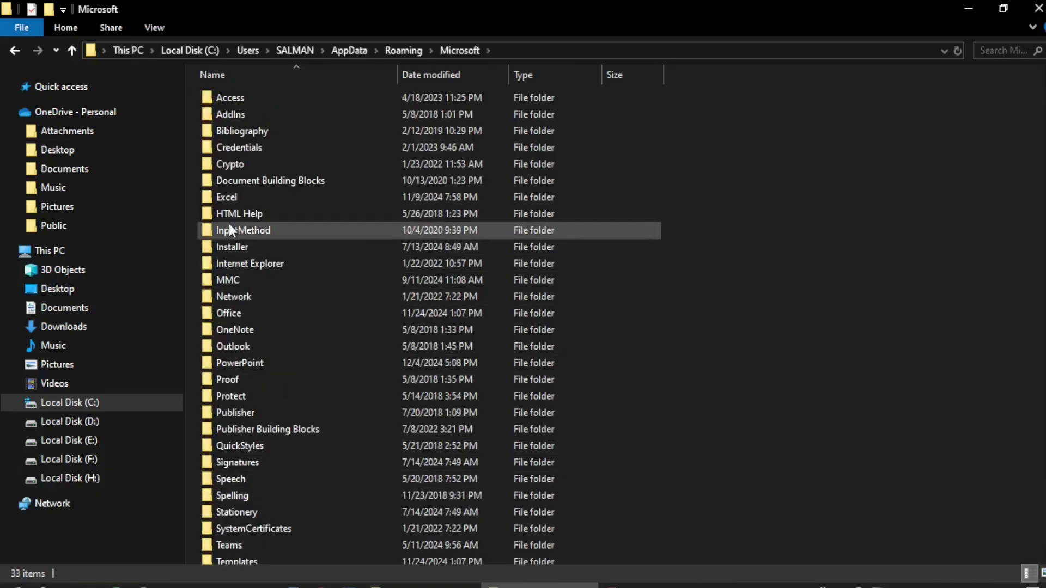
pyautogui.click(229, 230)
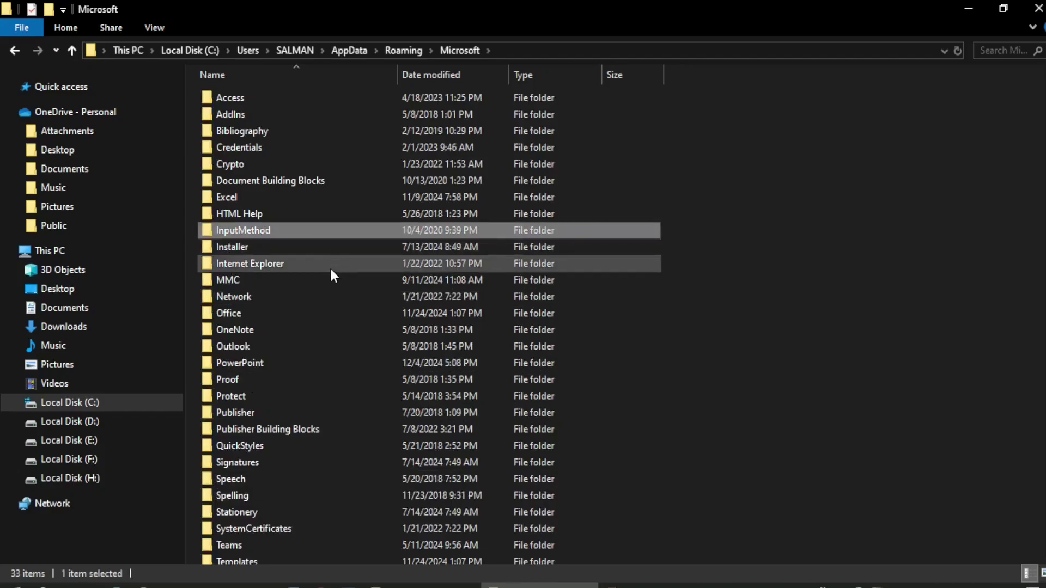
pyautogui.moveTo(330, 269)
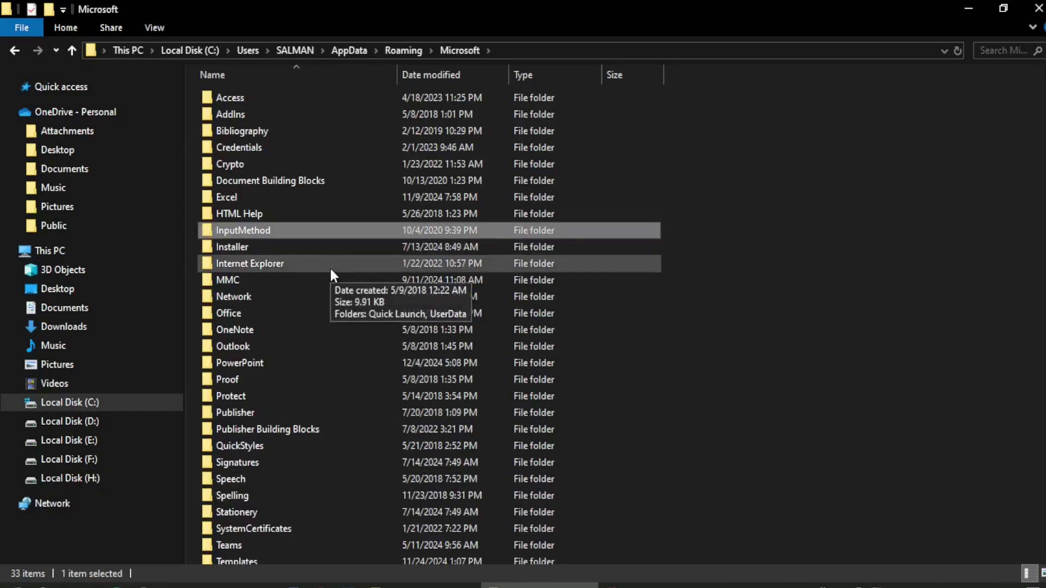
pyautogui.press('w')
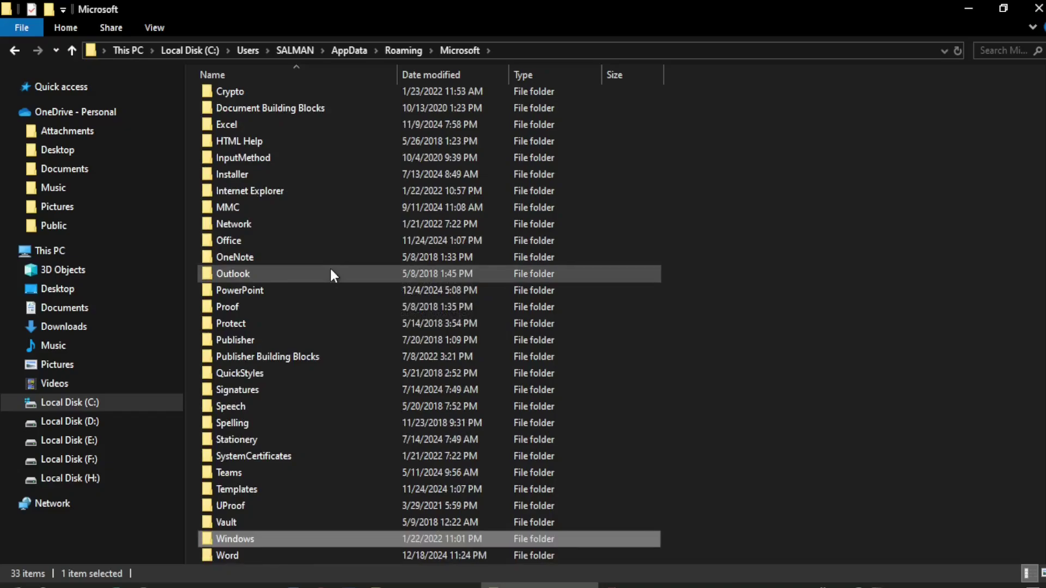
# - Go from Microsoft\Windows through Start Menu and Programs into the Startup folder
pyautogui.moveTo(279, 538)
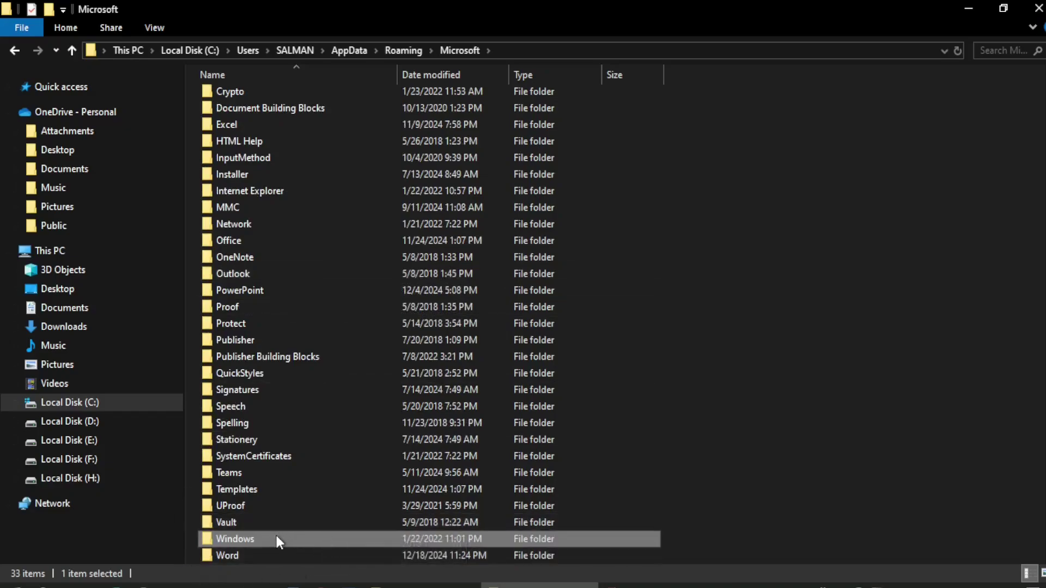
pyautogui.doubleClick(278, 539)
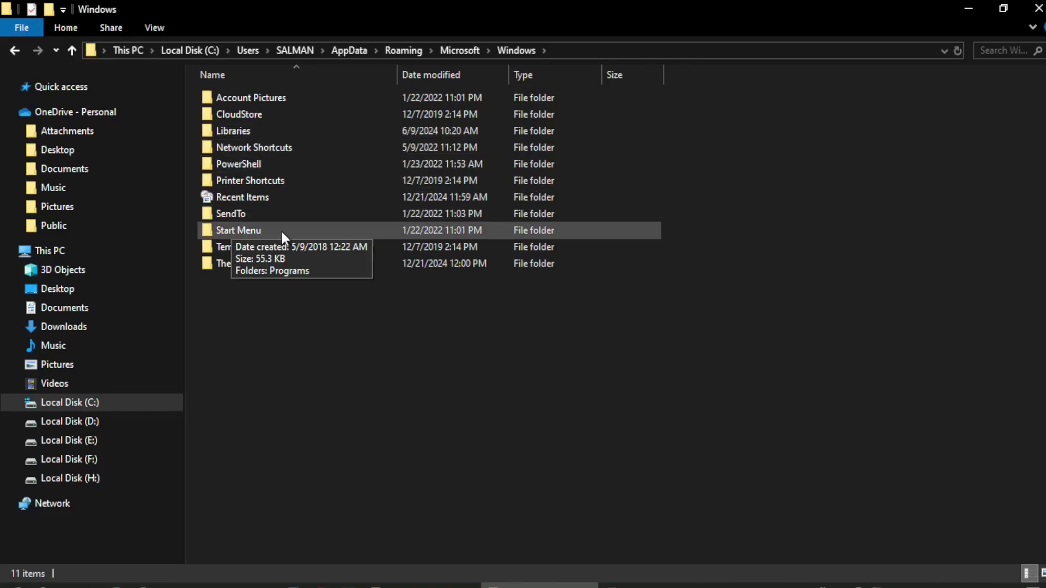
pyautogui.doubleClick(261, 235)
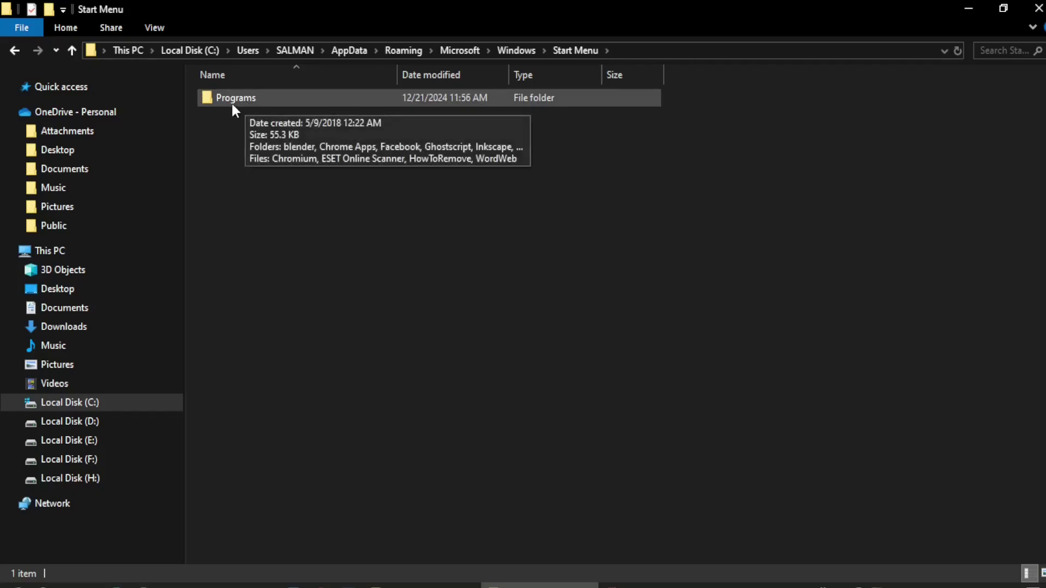
pyautogui.doubleClick(240, 98)
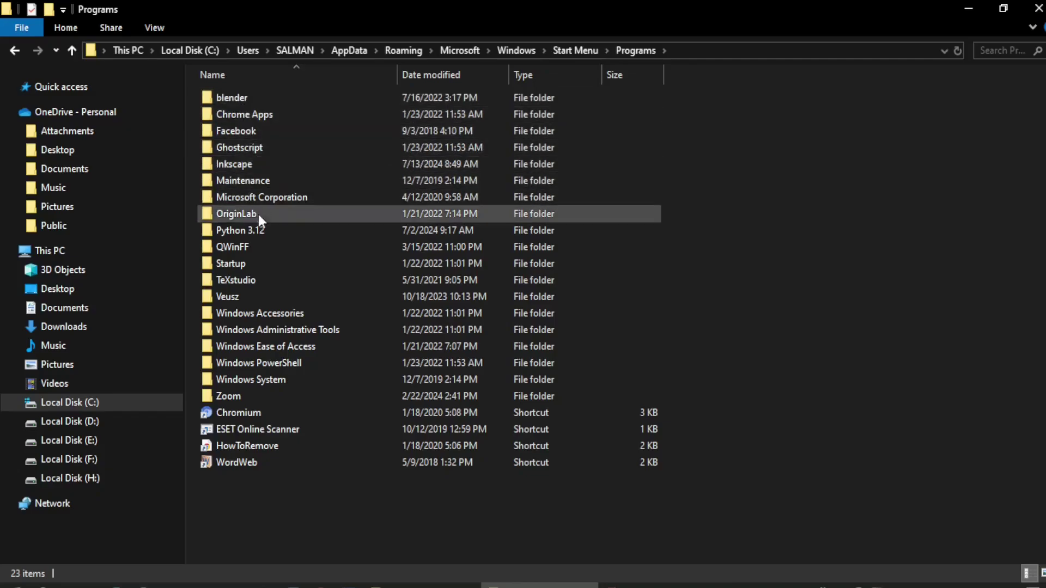
pyautogui.moveTo(250, 264)
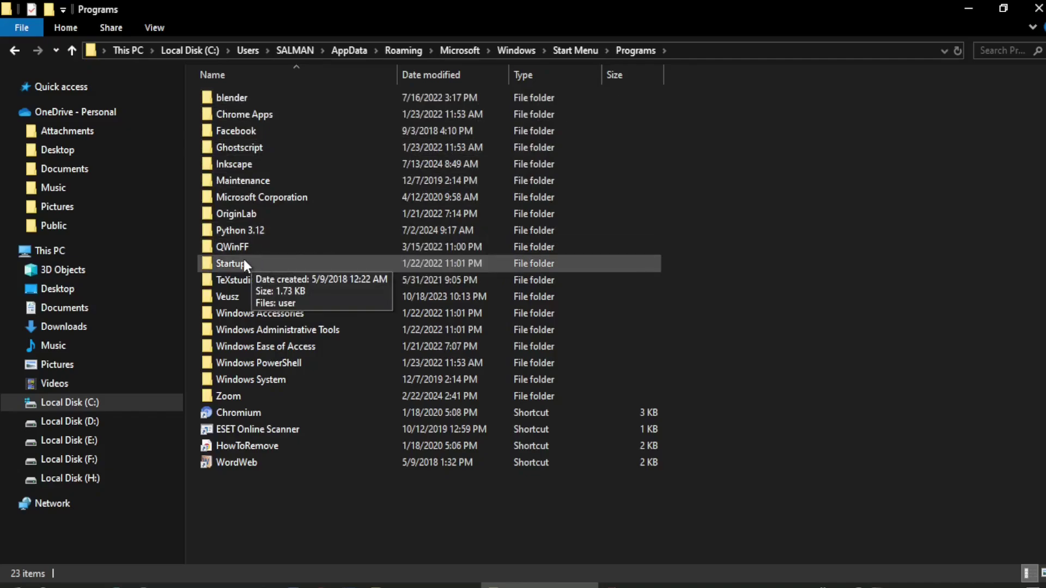
pyautogui.doubleClick(255, 264)
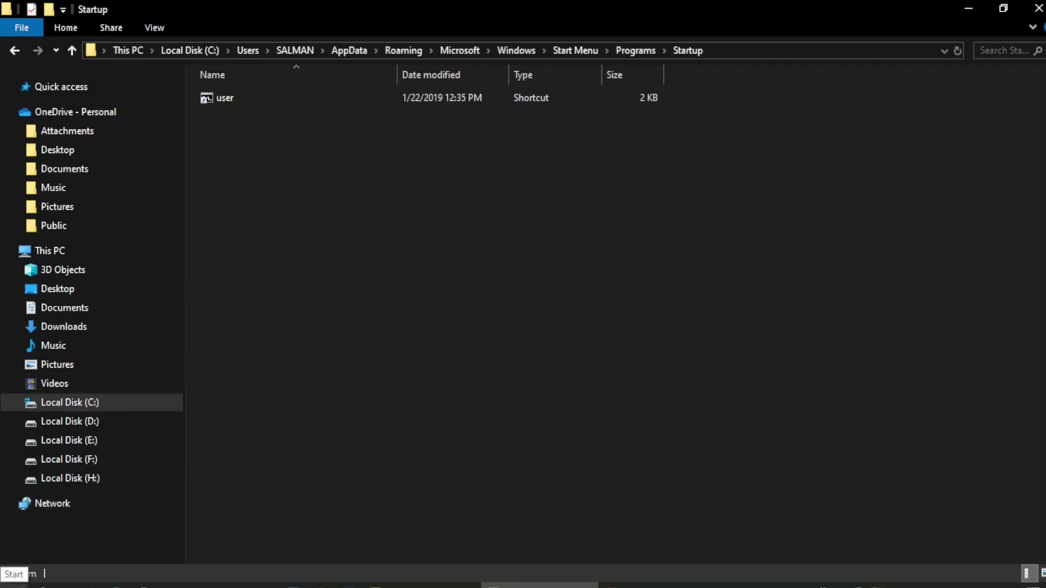
# - Drag Outlook (classic) from the Start menu into Startup, creating a 3 KB shortcut
pyautogui.click(11, 578)
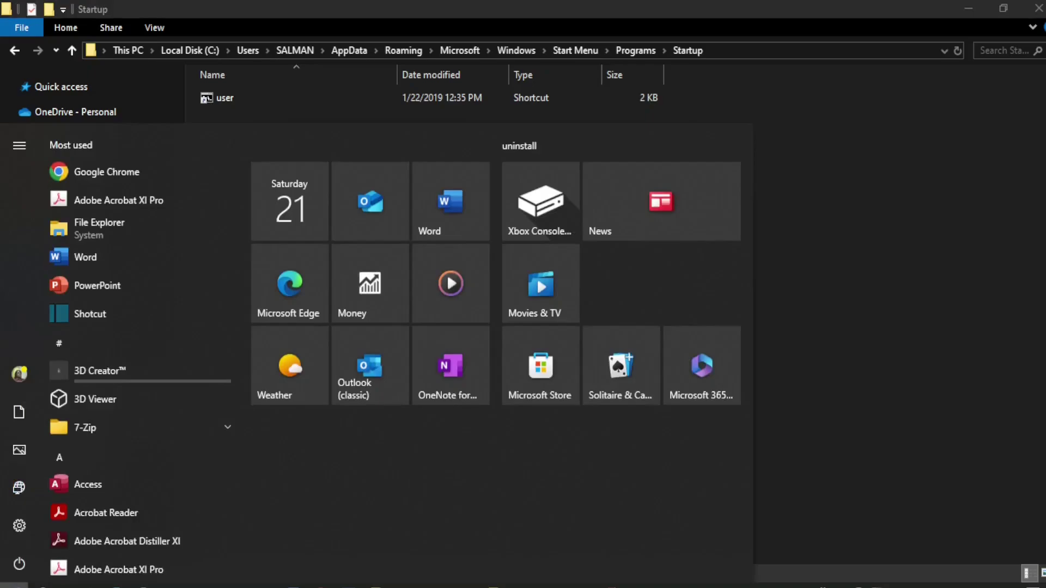
pyautogui.click(379, 375)
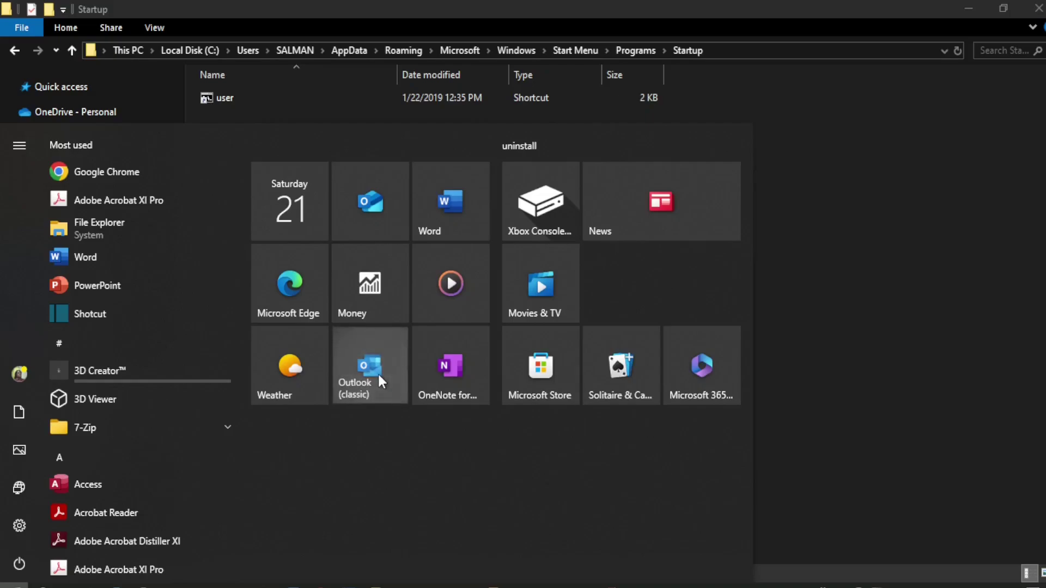
pyautogui.moveTo(379, 375); pyautogui.dragTo(848, 410)
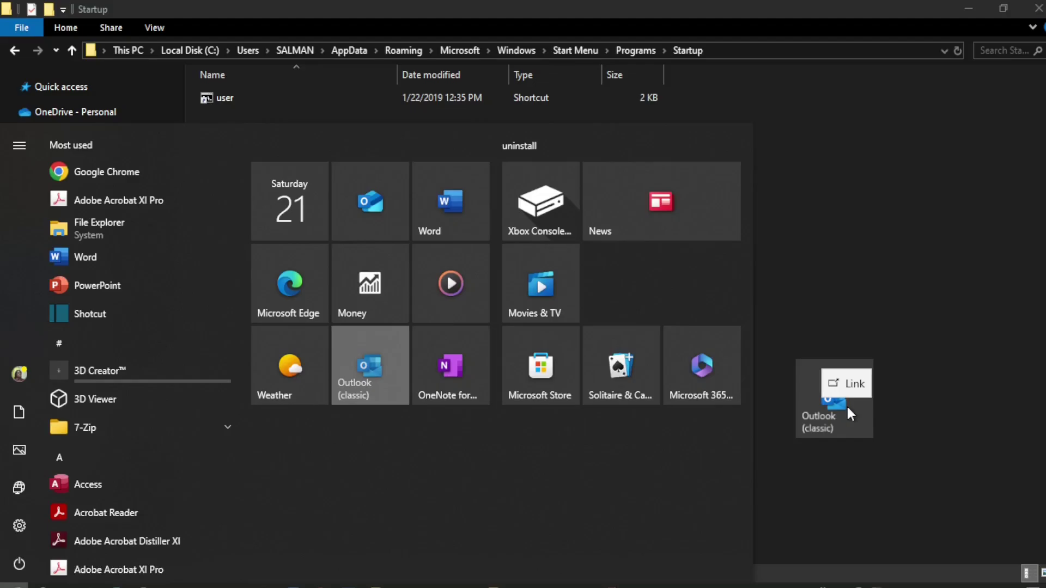
pyautogui.moveTo(845, 404); pyautogui.dragTo(845, 404)
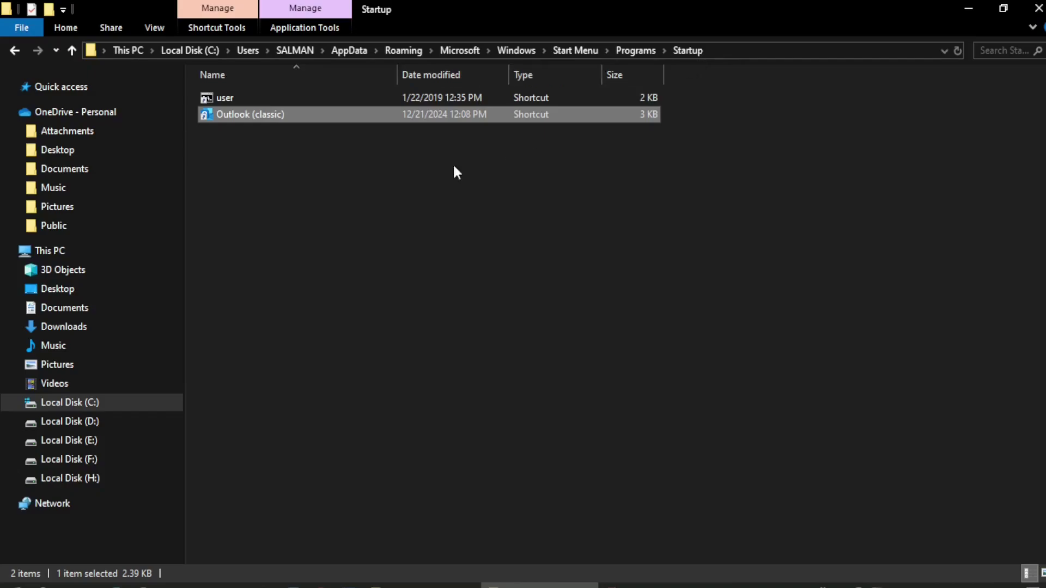
pyautogui.click(489, 295)
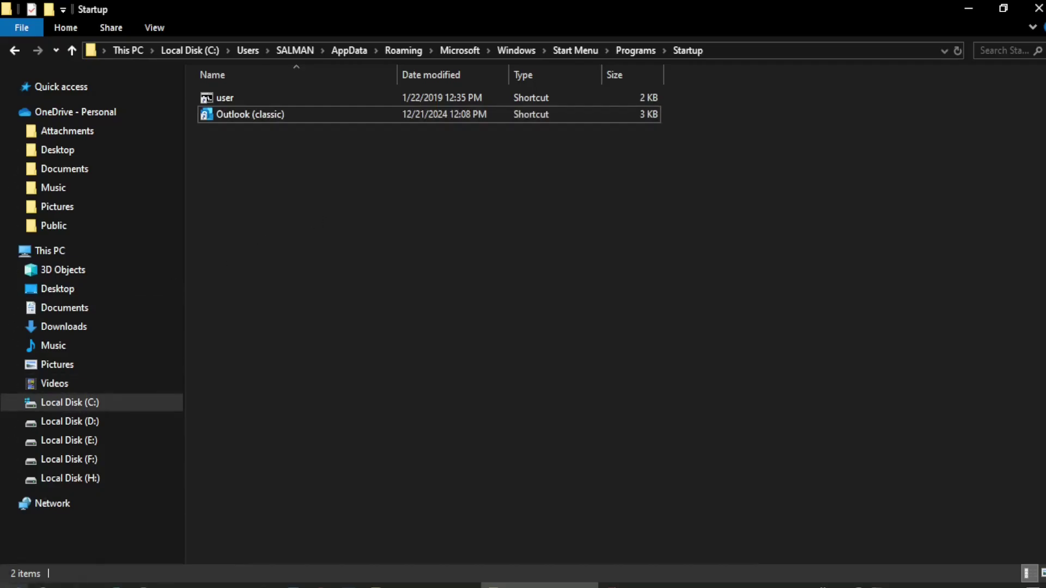
# - Drag Calculator from the Start menu's app list into Startup as a third shortcut
pyautogui.click(14, 585)
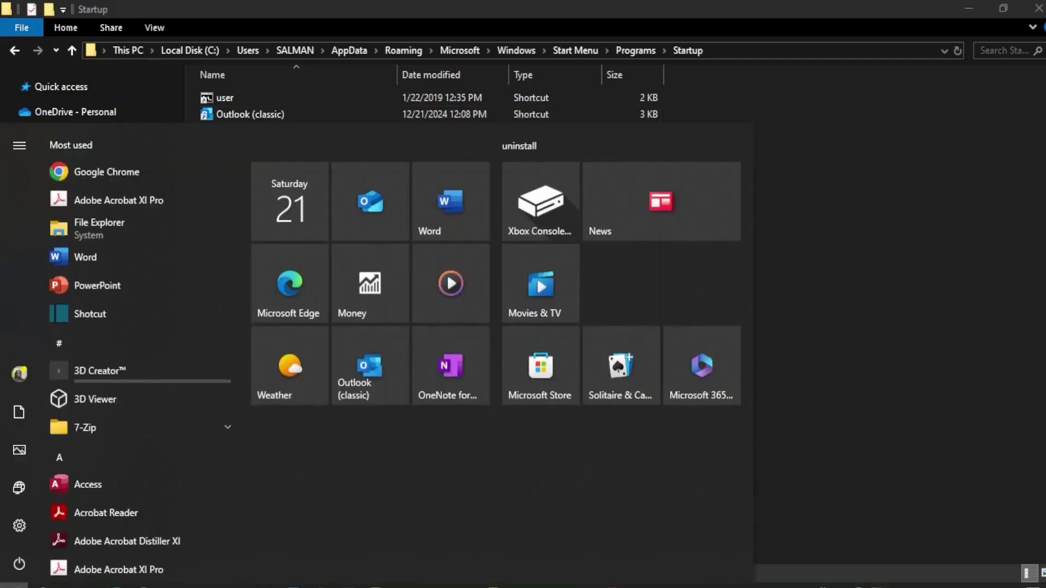
pyautogui.scroll(-5, 118, 404)
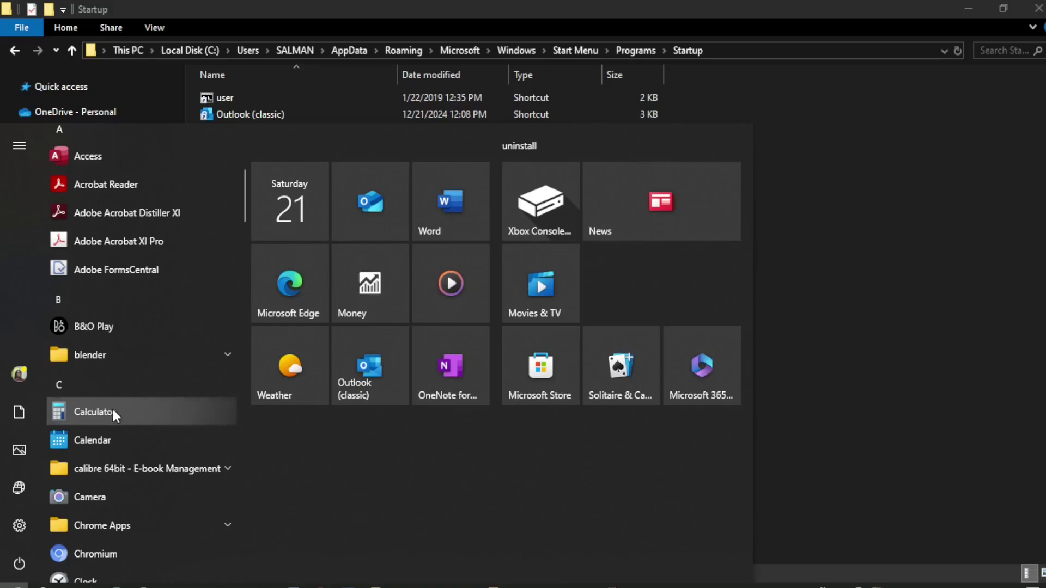
pyautogui.click(112, 410)
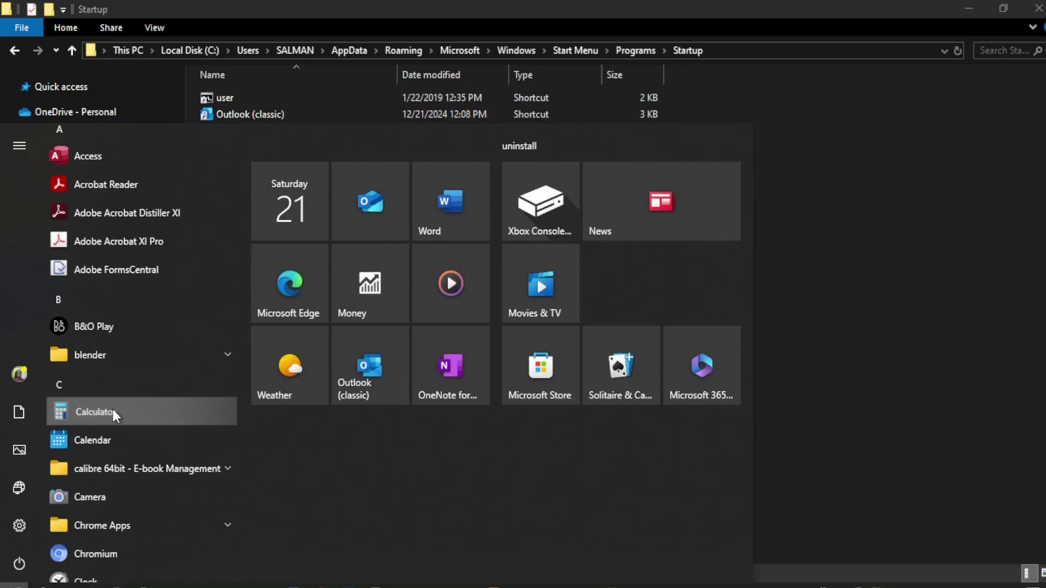
pyautogui.scroll(-1, 114, 415)
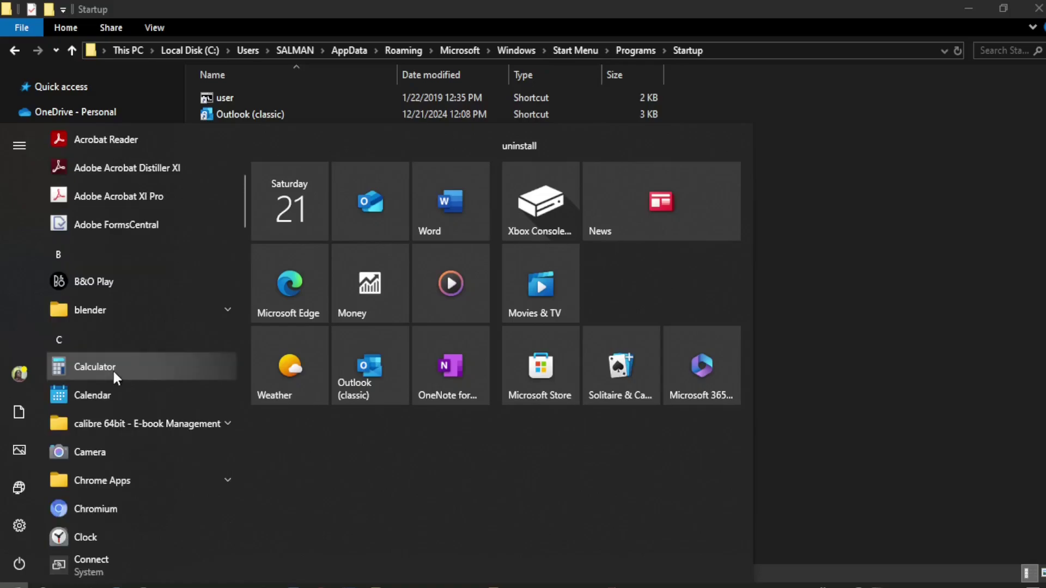
pyautogui.moveTo(114, 371); pyautogui.dragTo(919, 409)
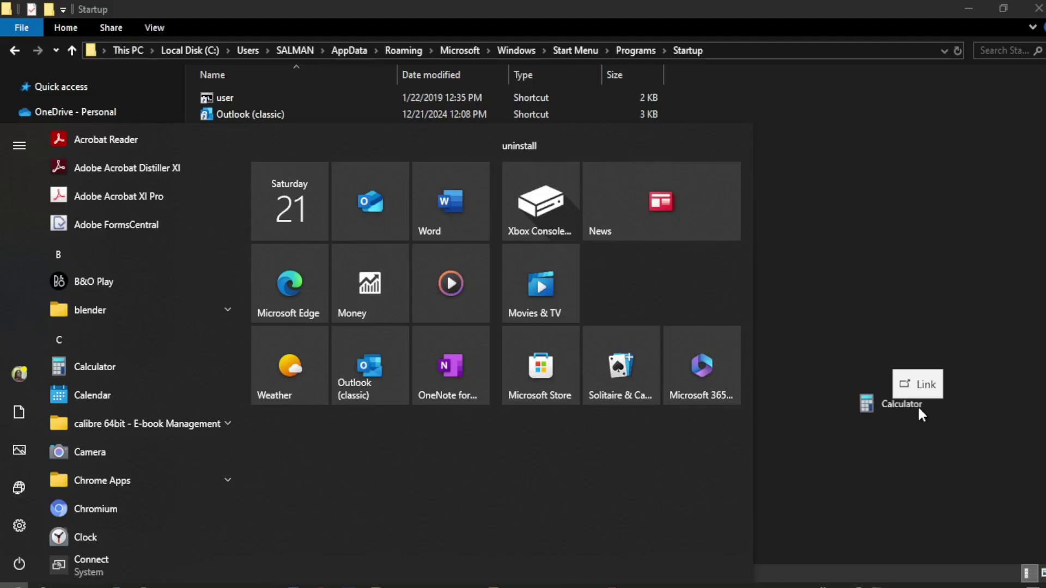
pyautogui.moveTo(919, 410); pyautogui.dragTo(918, 410)
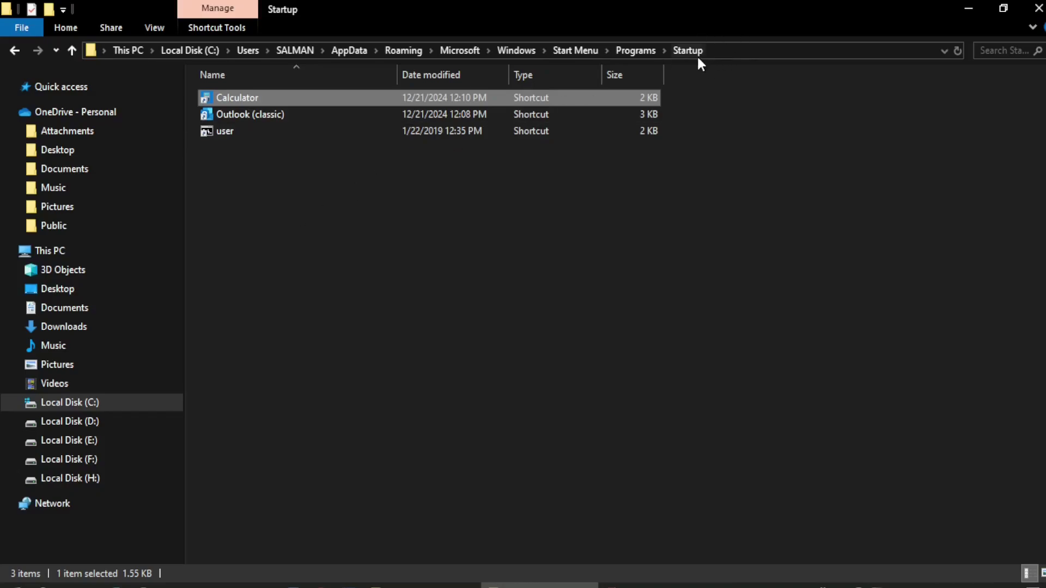
pyautogui.click(306, 177)
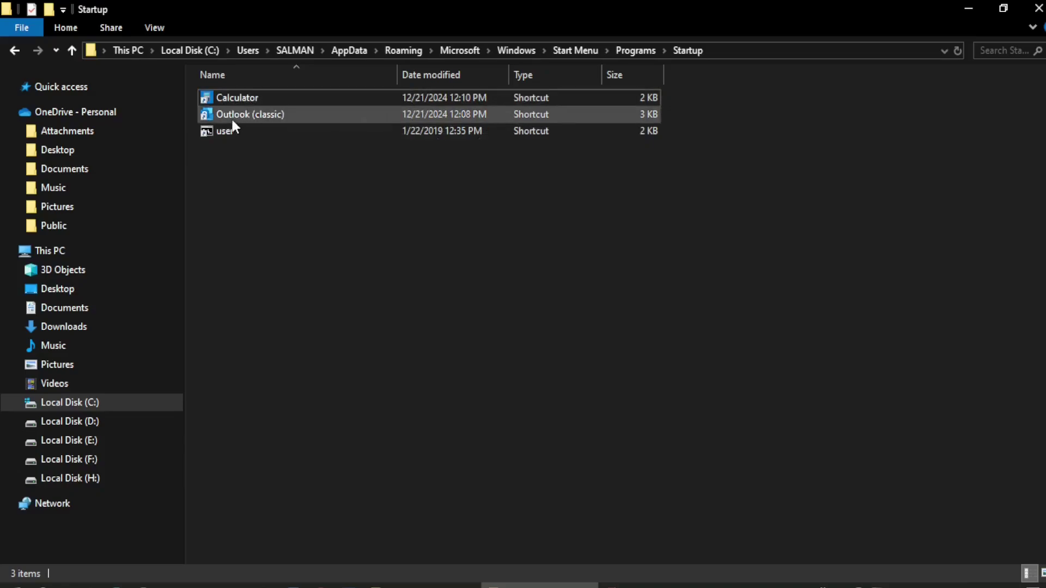
# - Select the Outlook (classic) and Calculator shortcuts and permanently delete both, confirming Yes
pyautogui.click(276, 111)
pyautogui.keyDown('ctrl'); pyautogui.click(284, 99); pyautogui.keyUp('ctrl')
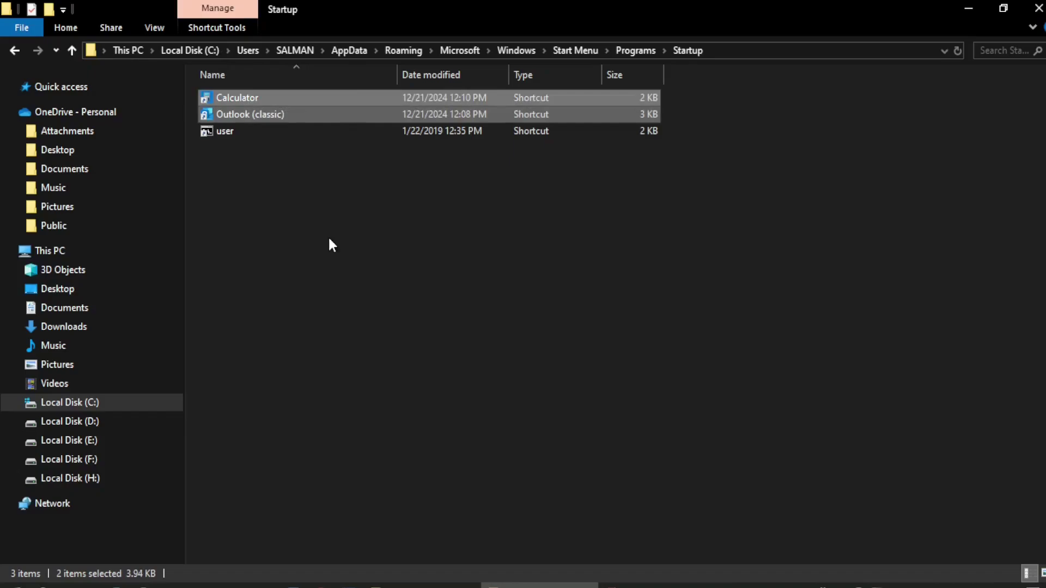
pyautogui.hotkey('shift', 'Delete')
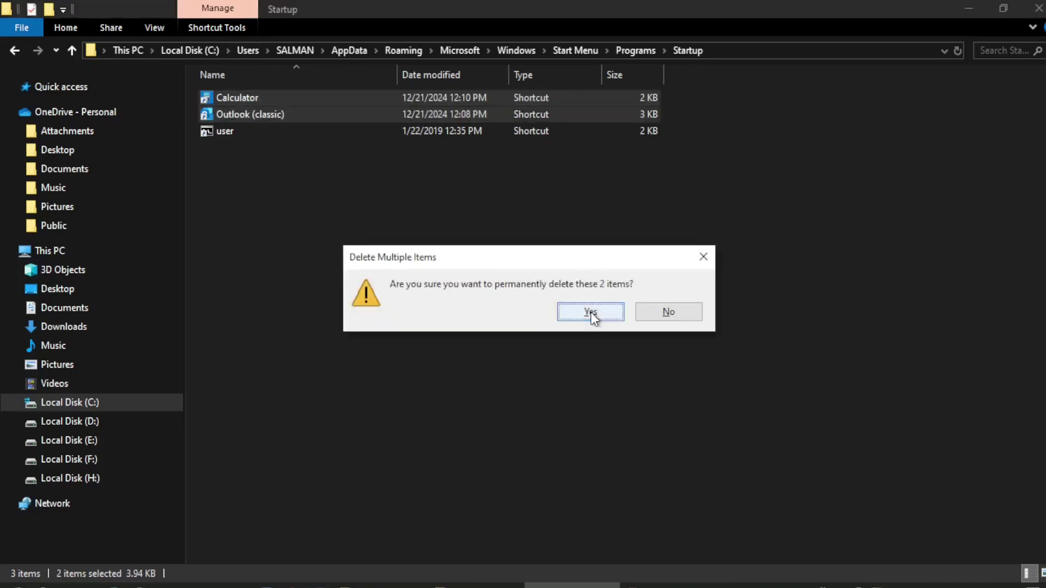
pyautogui.click(591, 312)
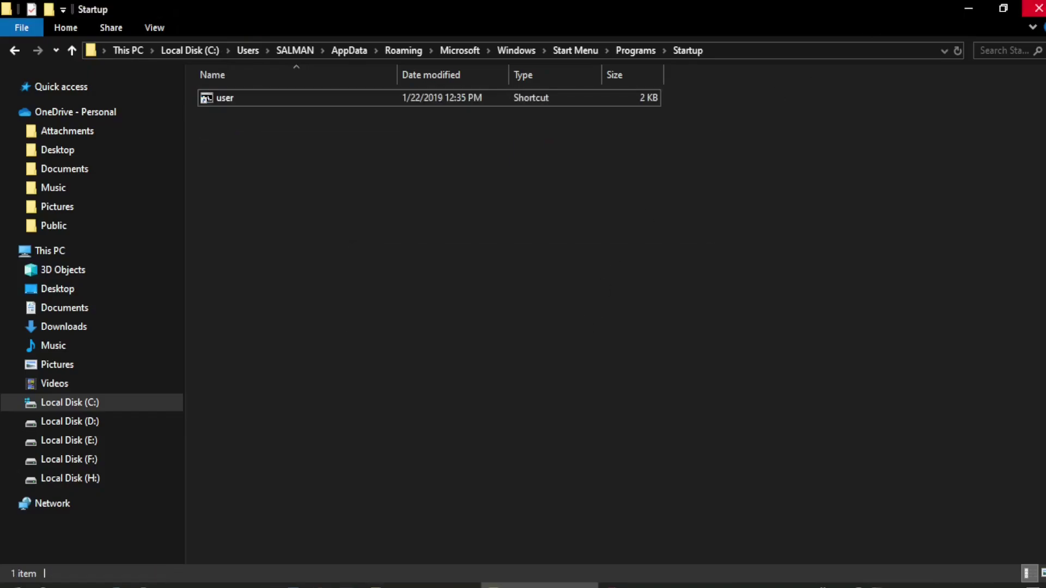